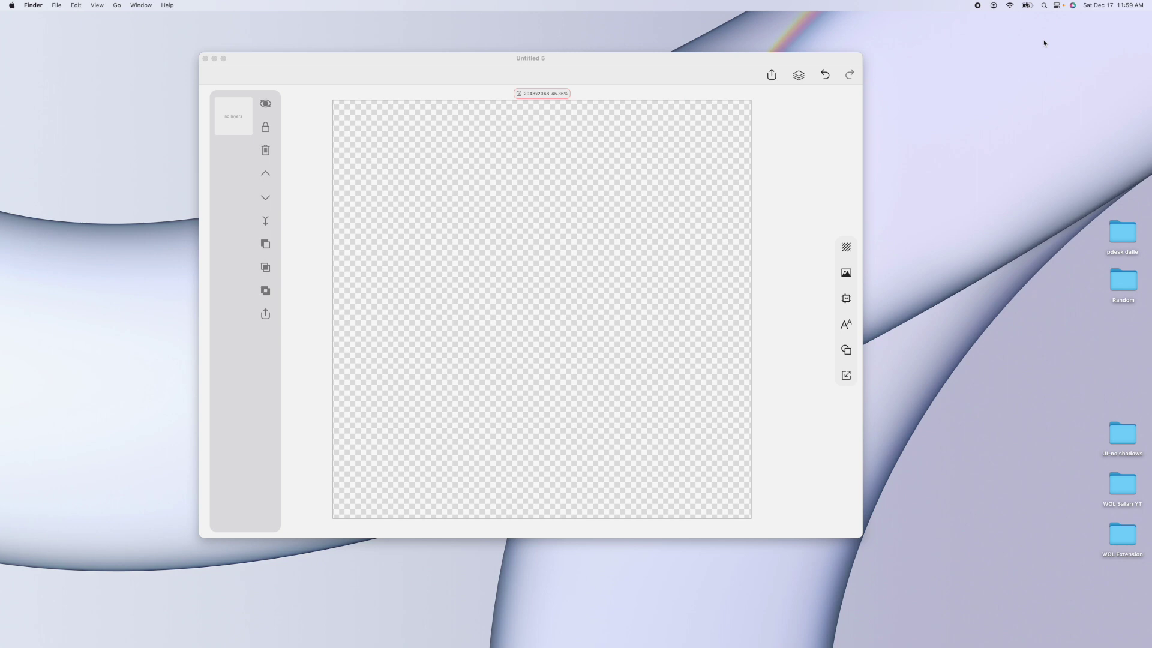
Step: Bring the Untitled 5 window forward, nudge it slightly, and start AI Image Generation
left_click(582, 71)
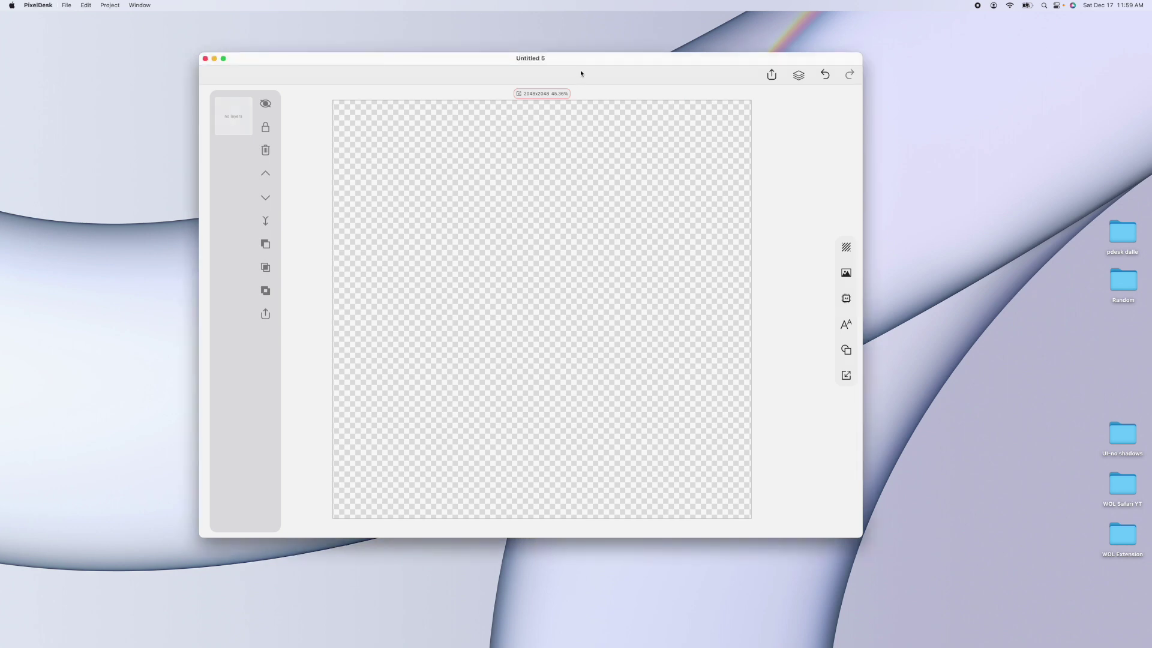
left_click_drag(574, 60, 573, 66)
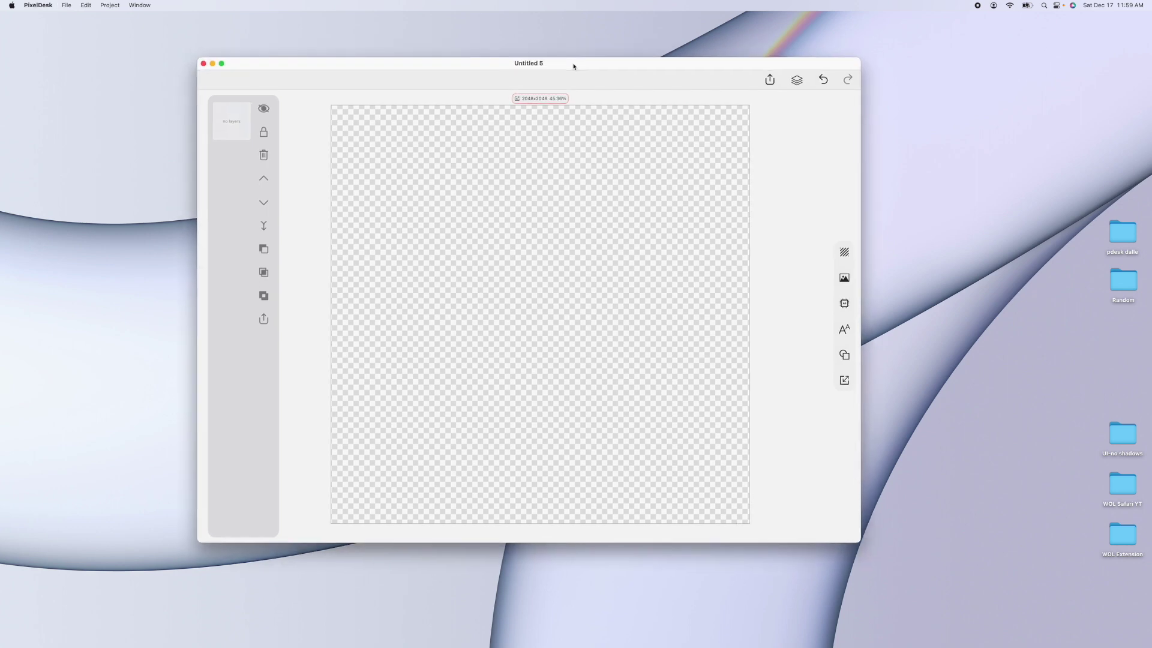
left_click(844, 303)
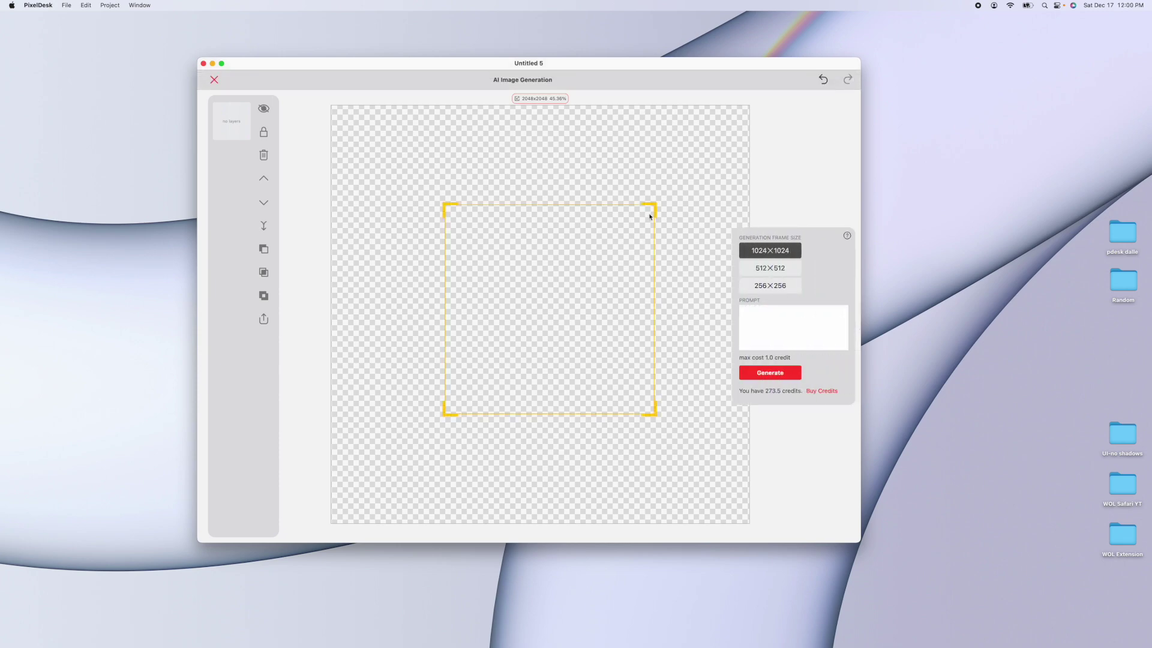
Step: Position the generation frame and set its size back to 1024×1024 after trying smaller sizes
left_click_drag(651, 211, 643, 204)
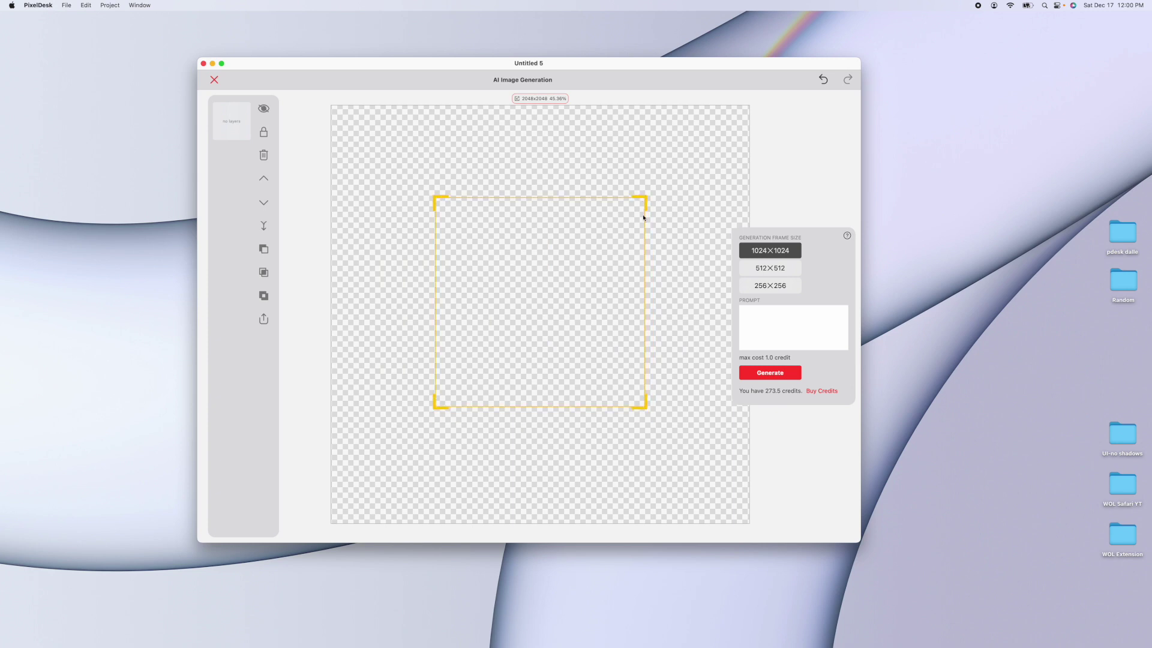
left_click(763, 269)
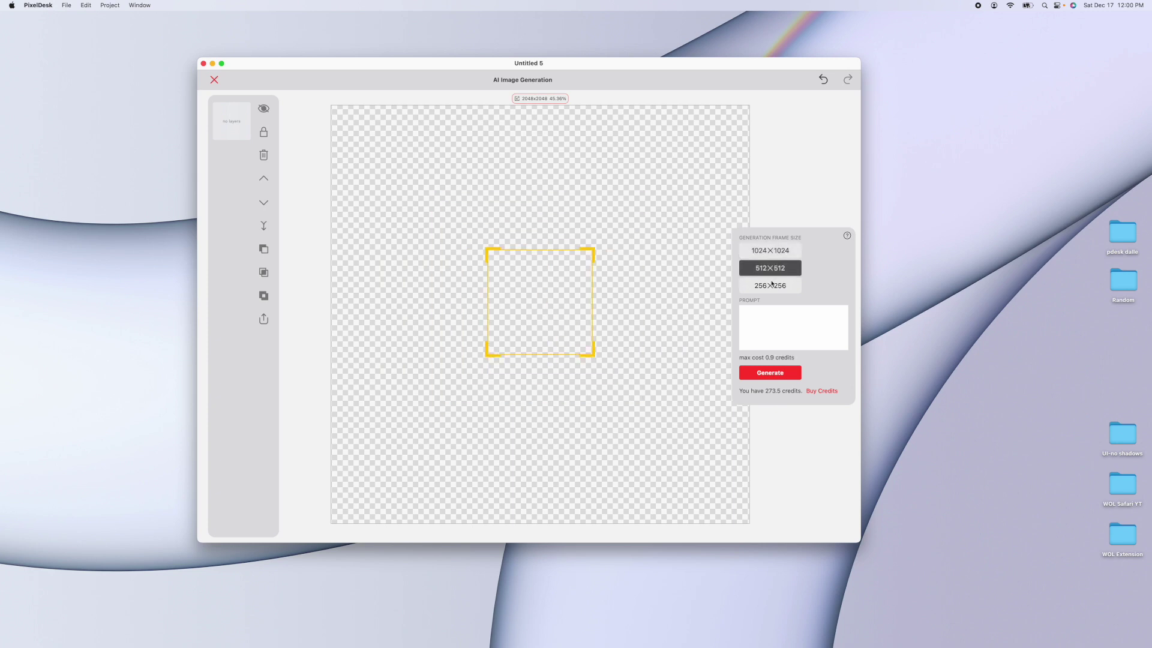
left_click(769, 286)
left_click(773, 268)
left_click(776, 265)
left_click(774, 252)
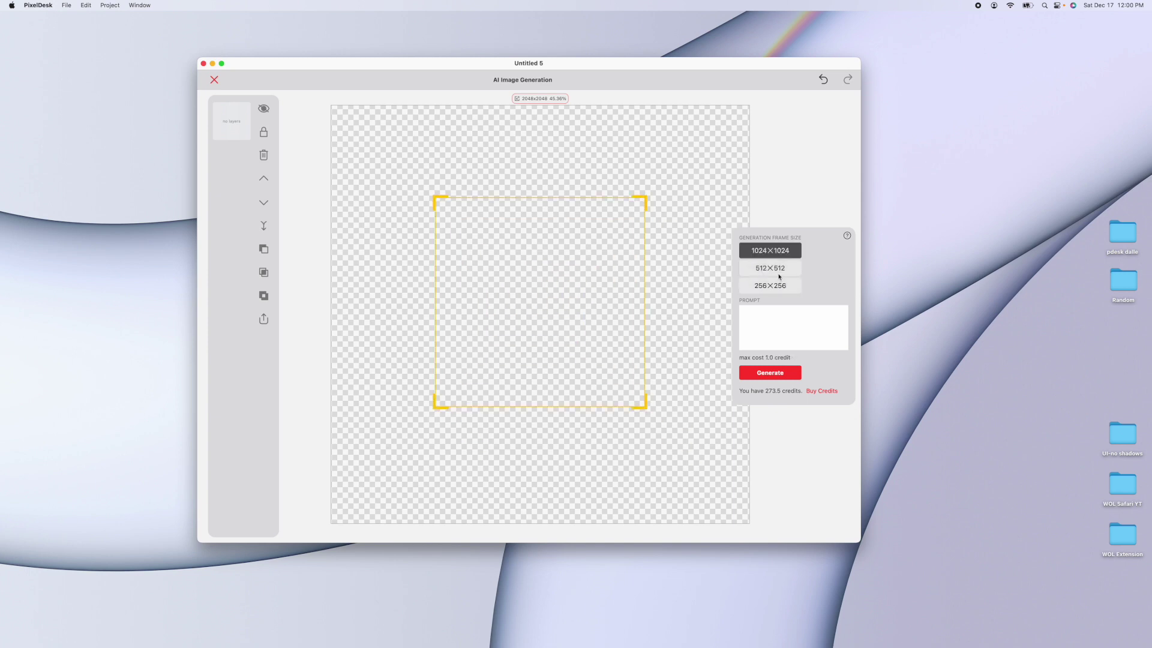
left_click(774, 286)
left_click(770, 251)
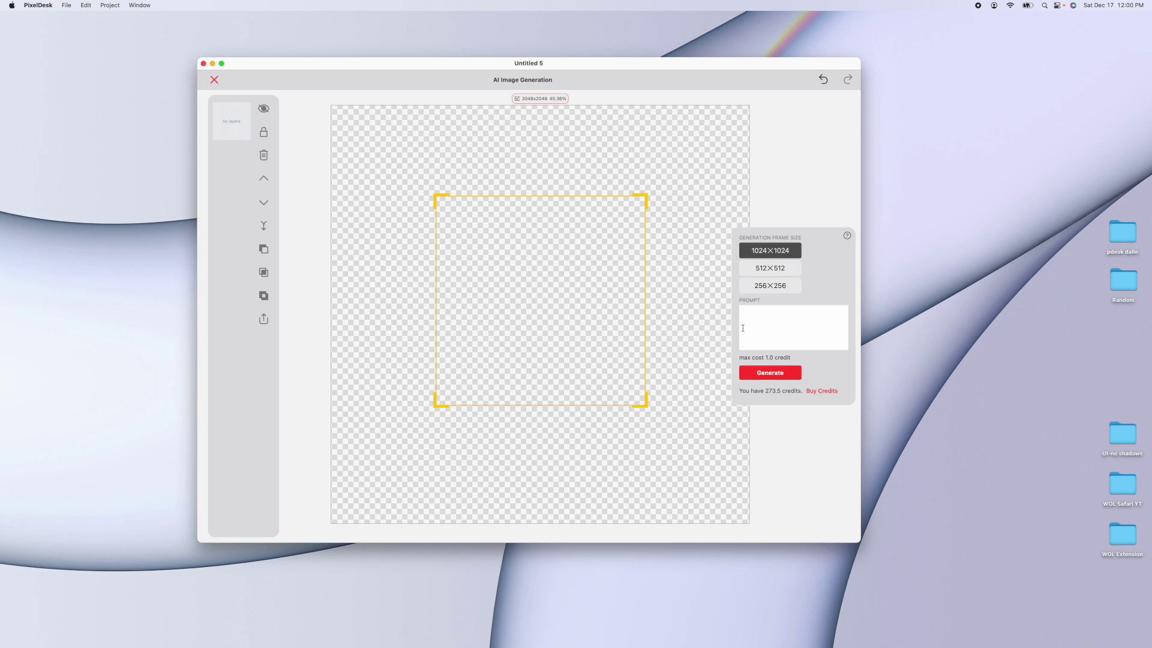
Step: Centre the frame and generate 'A robot standing in a field with a single tree, digital'
left_click_drag(637, 204, 640, 209)
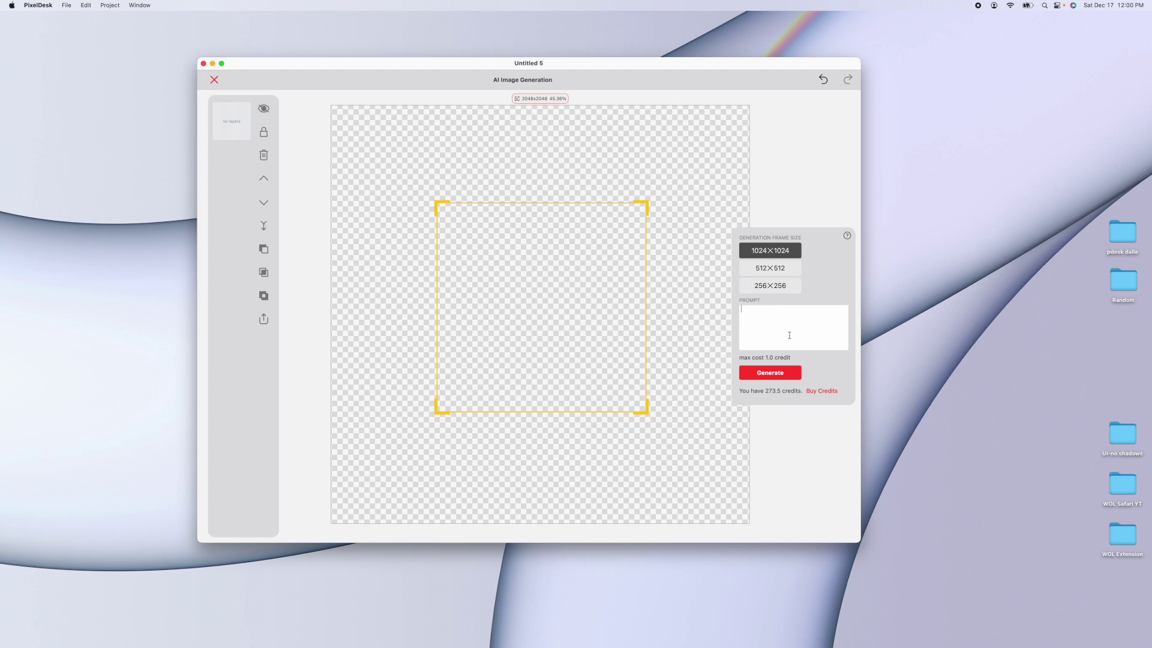
type("A robot standing in a field with a single tree, digital art")
left_click(794, 374)
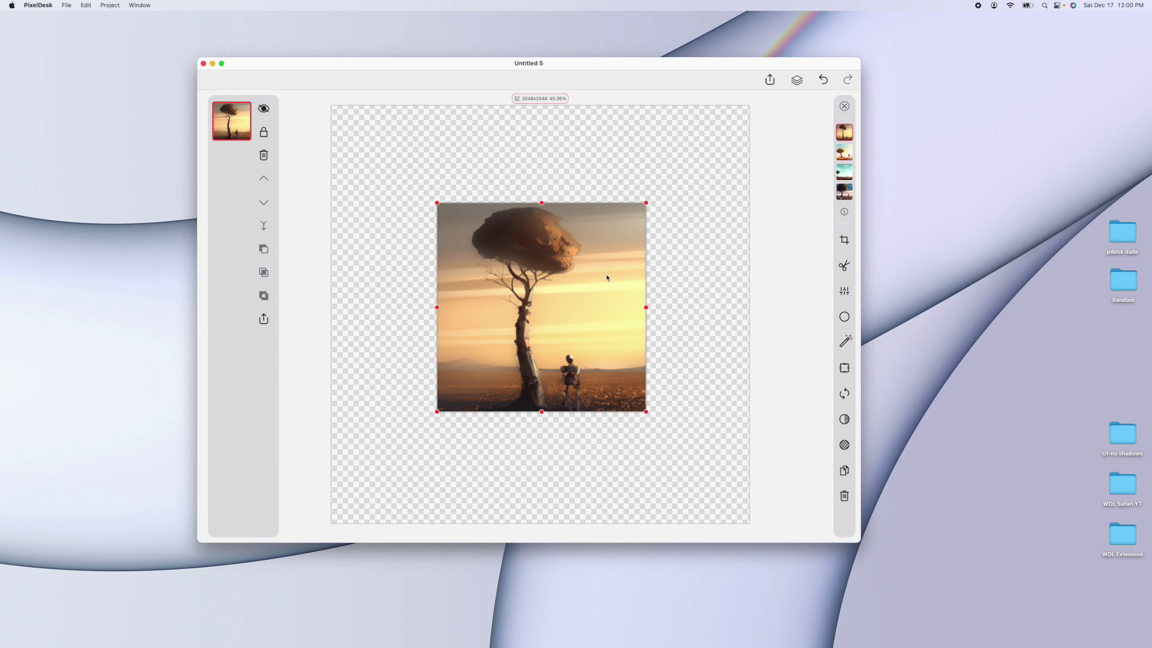
Step: Compare the four variations, keep the orange-sky tree-and-robot one, and deselect the layer
left_click(844, 152)
left_click(851, 175)
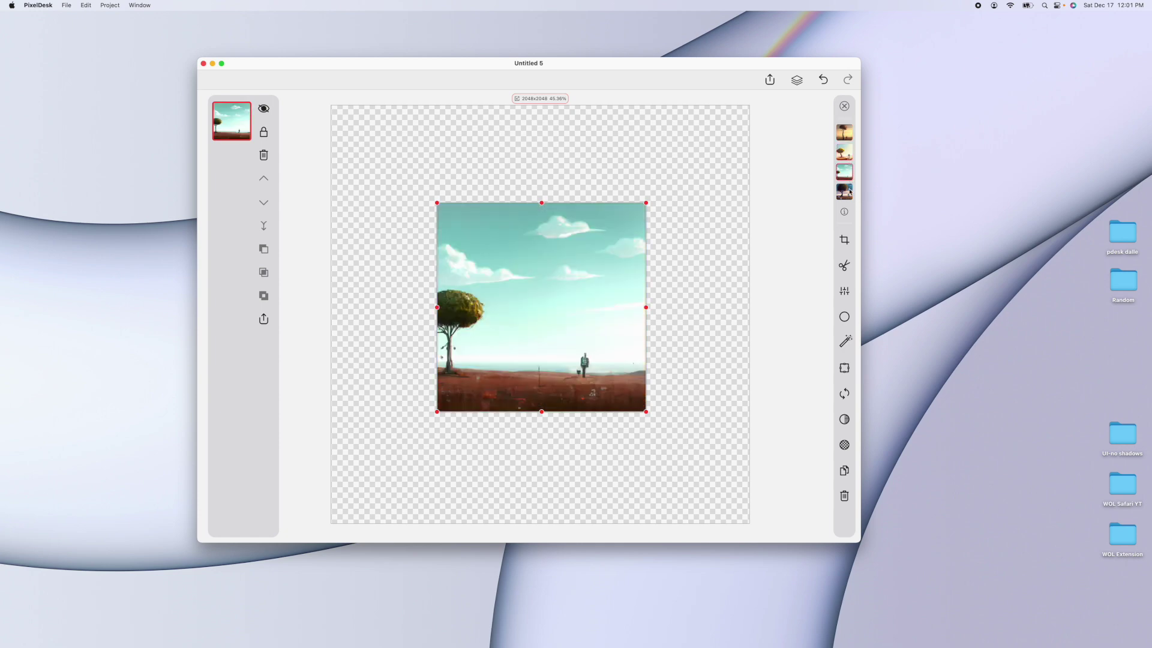
left_click(850, 196)
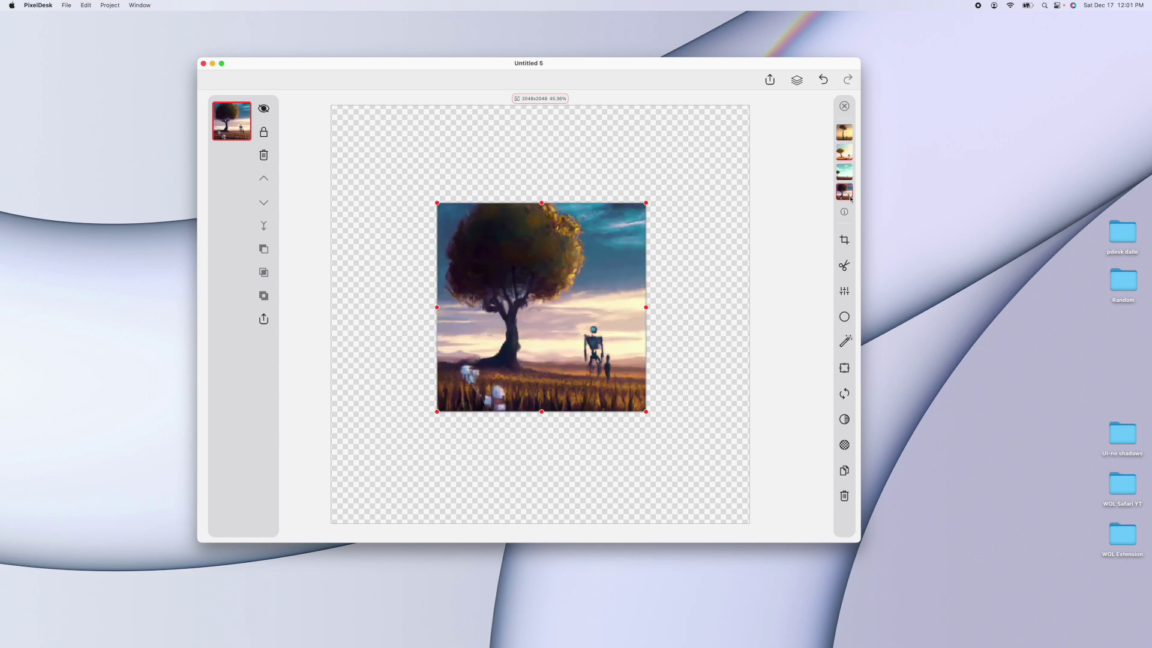
left_click(845, 180)
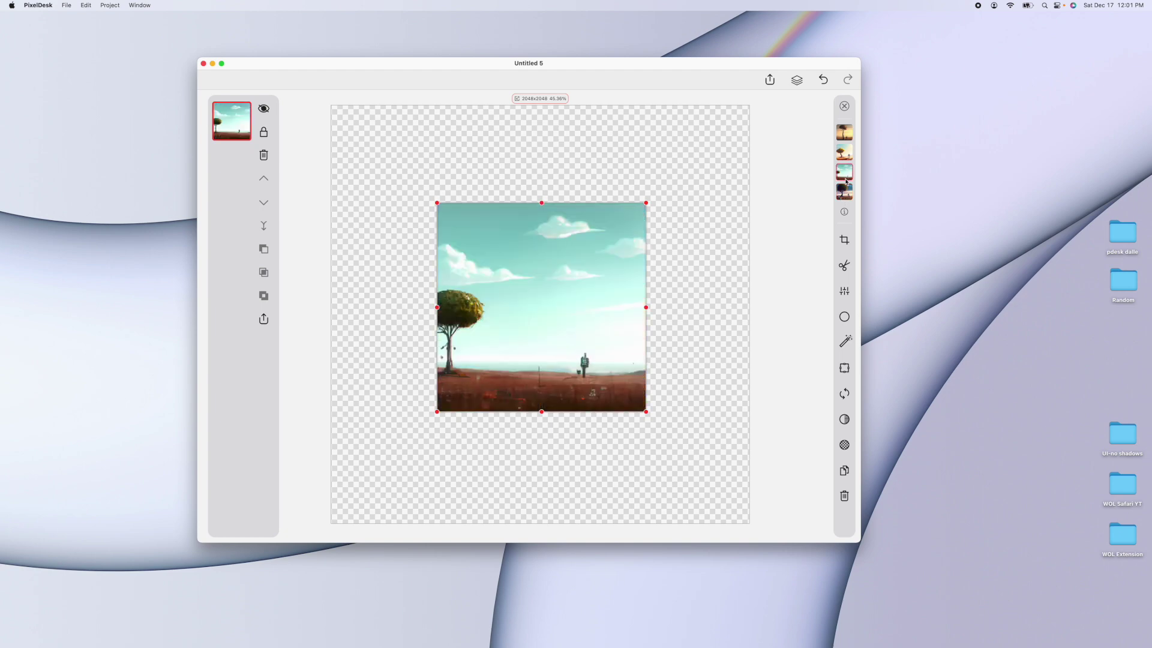
left_click(844, 153)
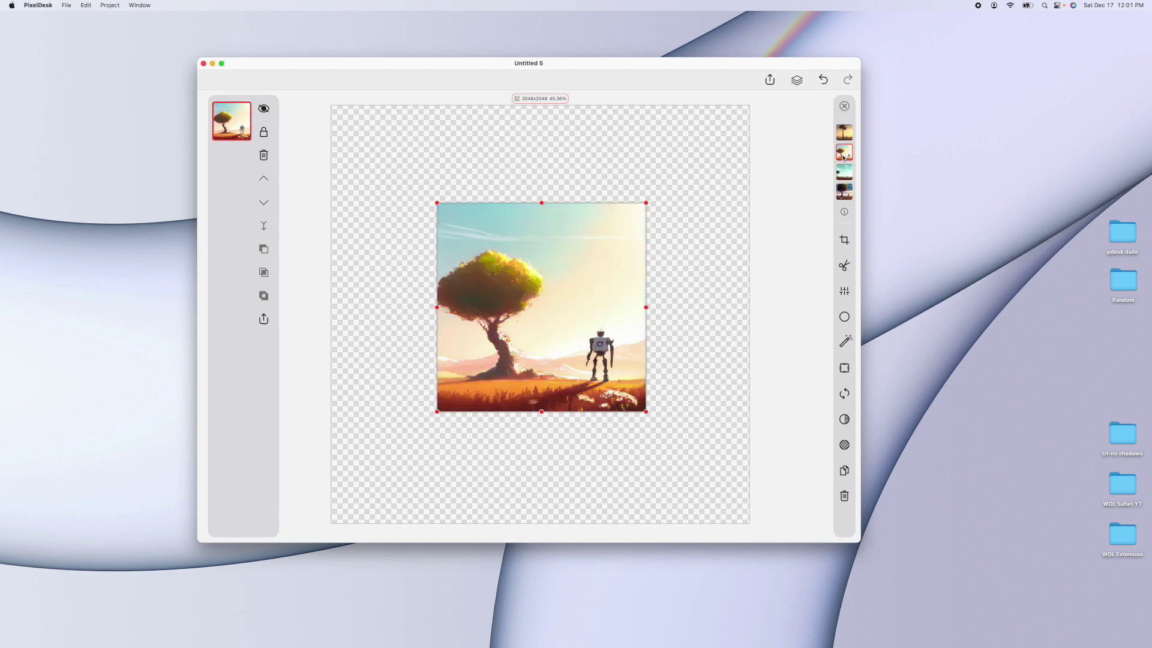
left_click(845, 134)
left_click(845, 153)
left_click(686, 290)
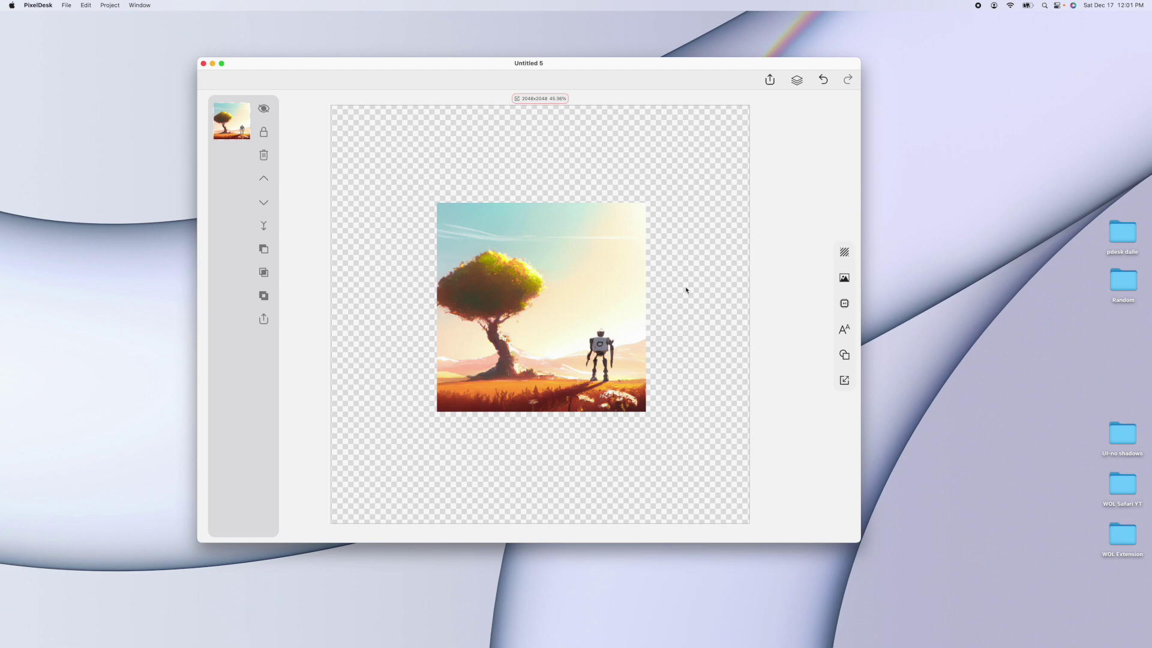
Step: Select the layer and cut out the tree with the Cut tool in Exclude mode
key("super+a")
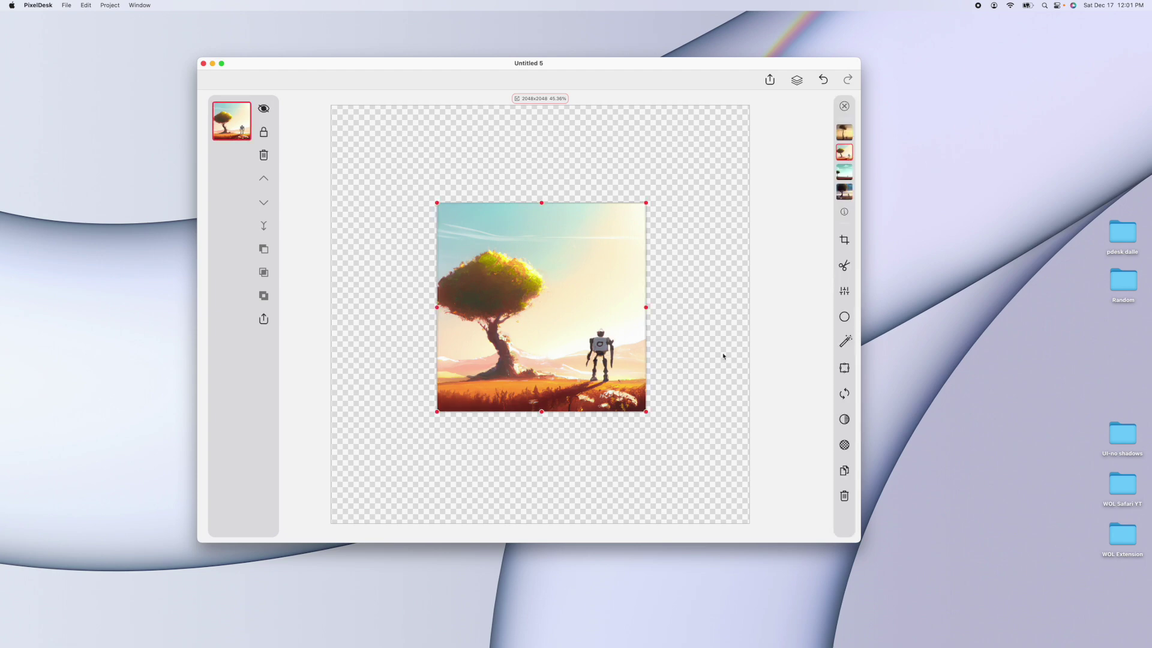
left_click(844, 265)
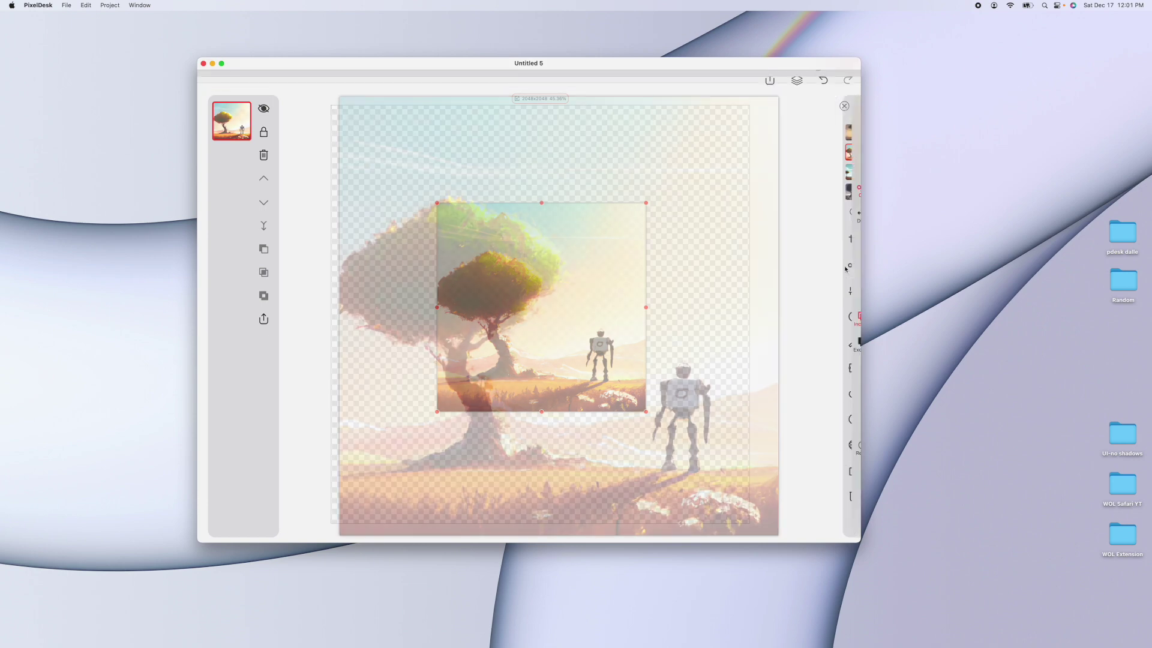
left_click(844, 342)
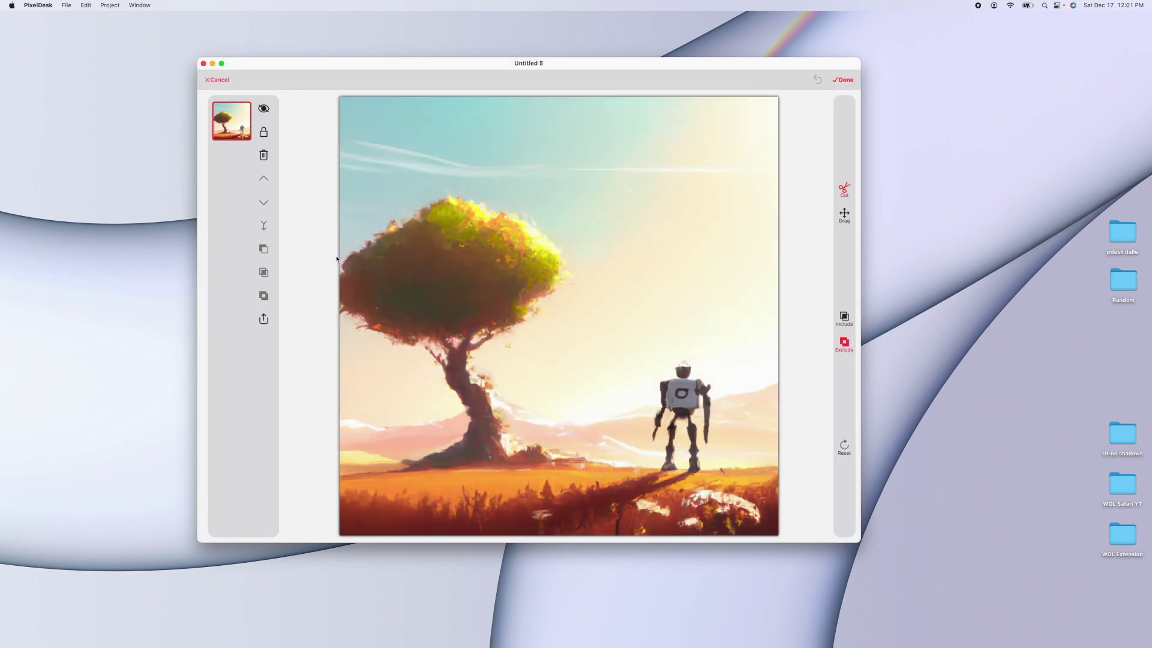
left_click_drag(337, 256, 390, 200)
left_click_drag(558, 481, 339, 474)
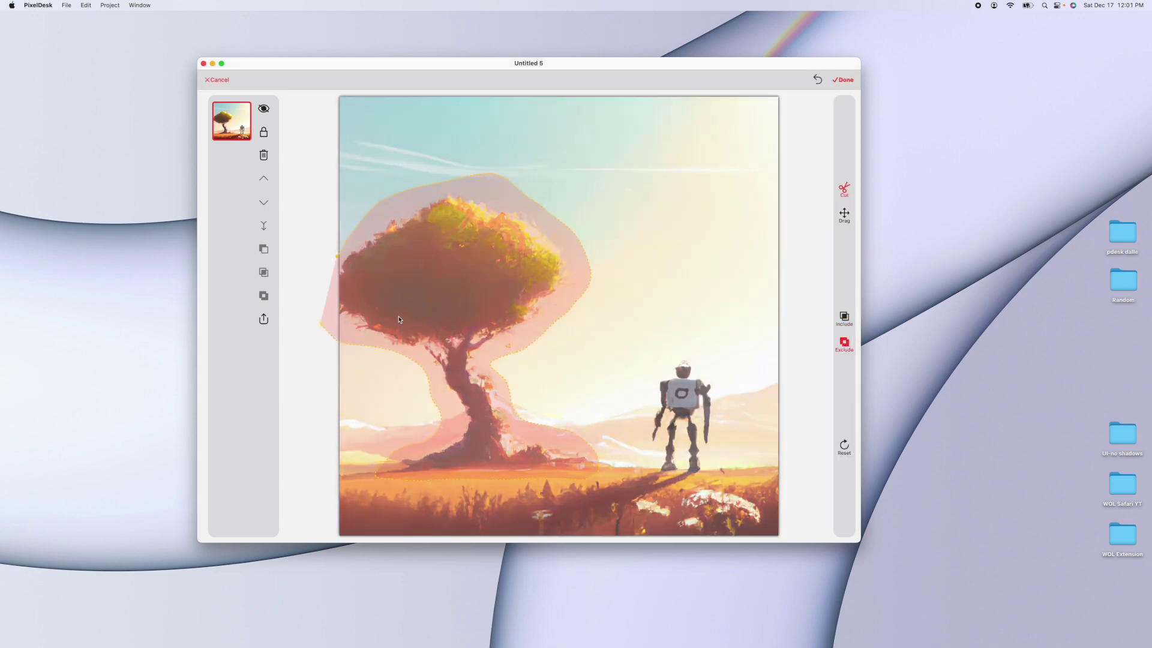
key("Return")
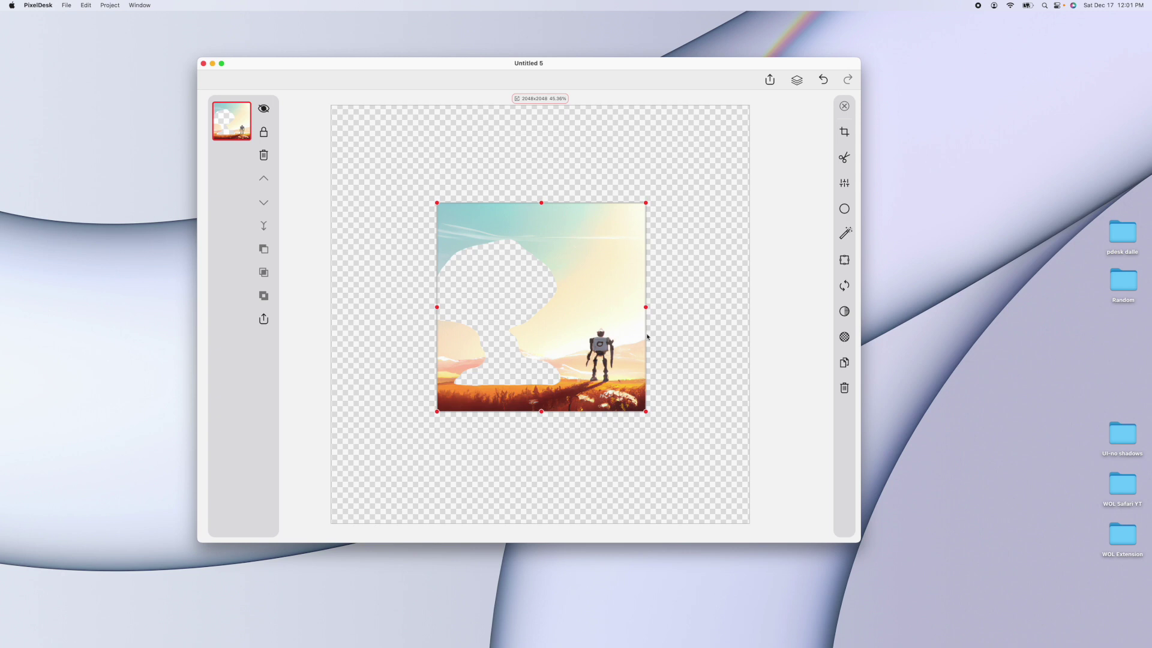
Step: Start a new generation with 'with a single tree' removed from the prompt
left_click(660, 352)
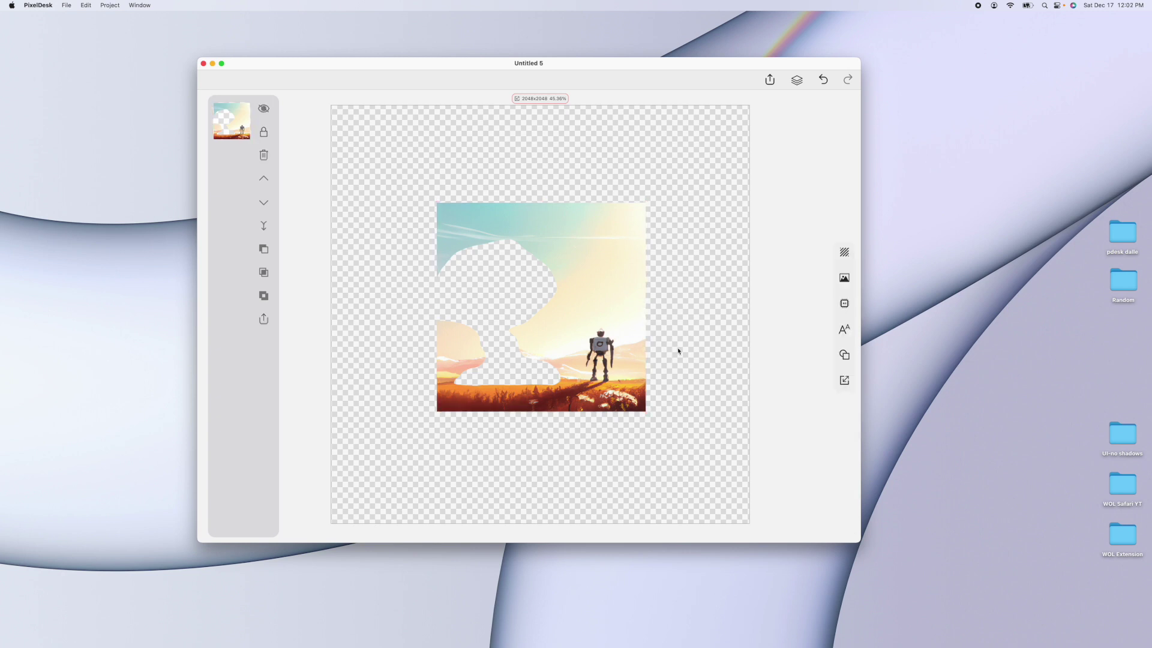
left_click(845, 305)
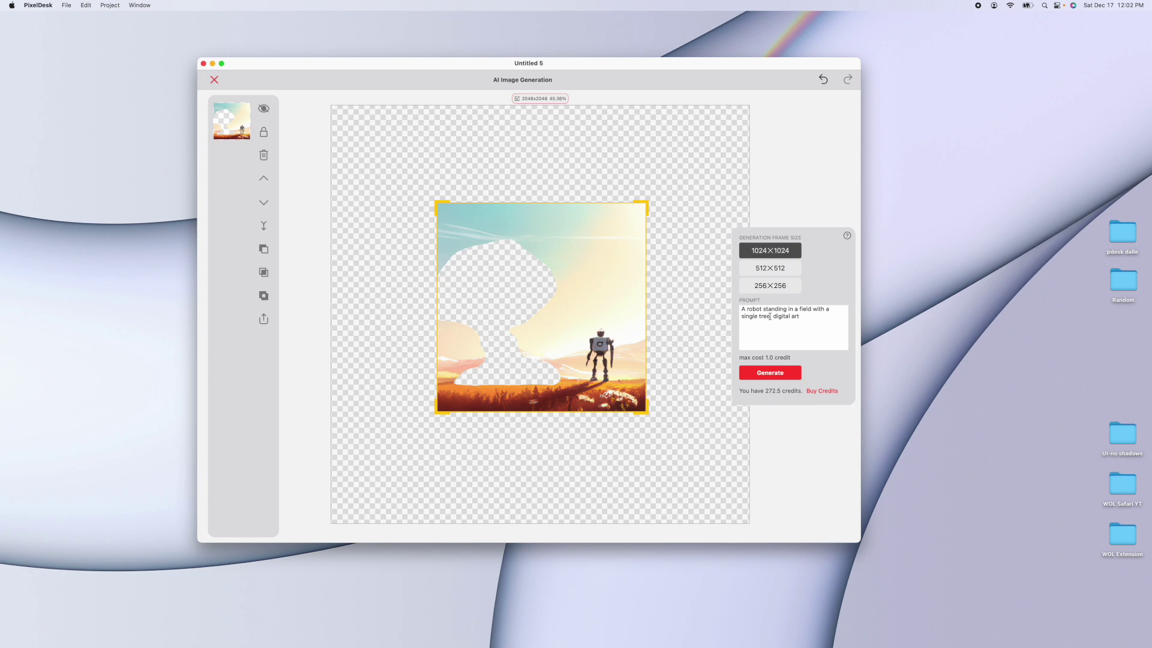
left_click_drag(770, 316, 811, 309)
key("BackSpace")
left_click(773, 372)
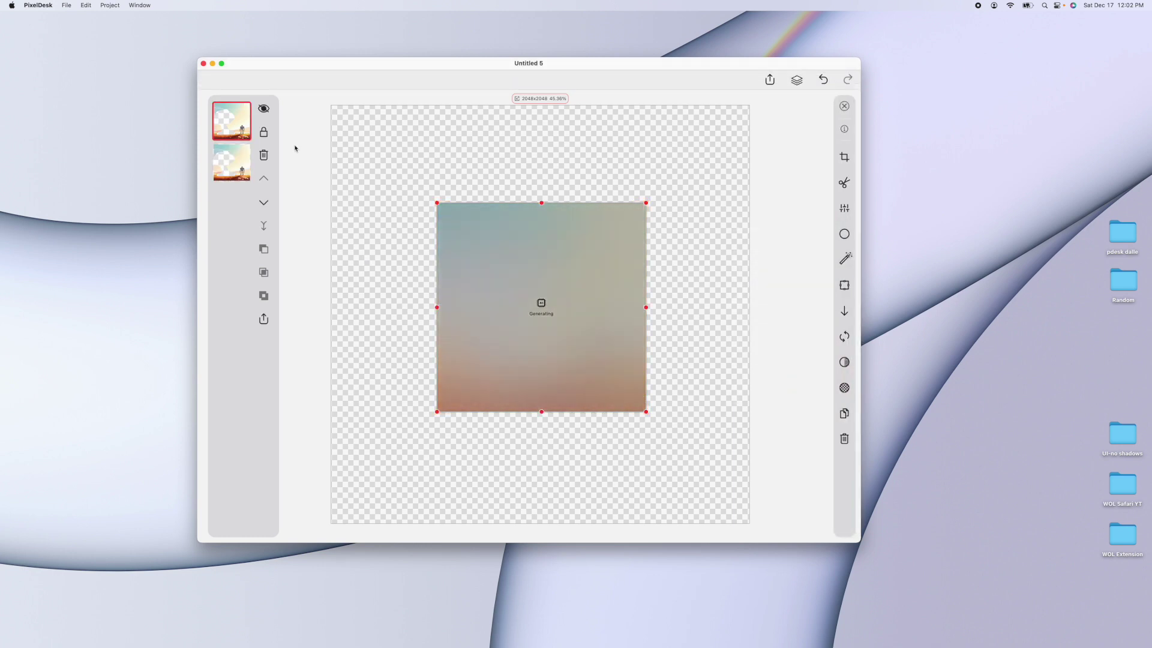
Step: Select the new layer, compare its variants, and keep the second one without the mountain peak
left_click(231, 162)
left_click(263, 109)
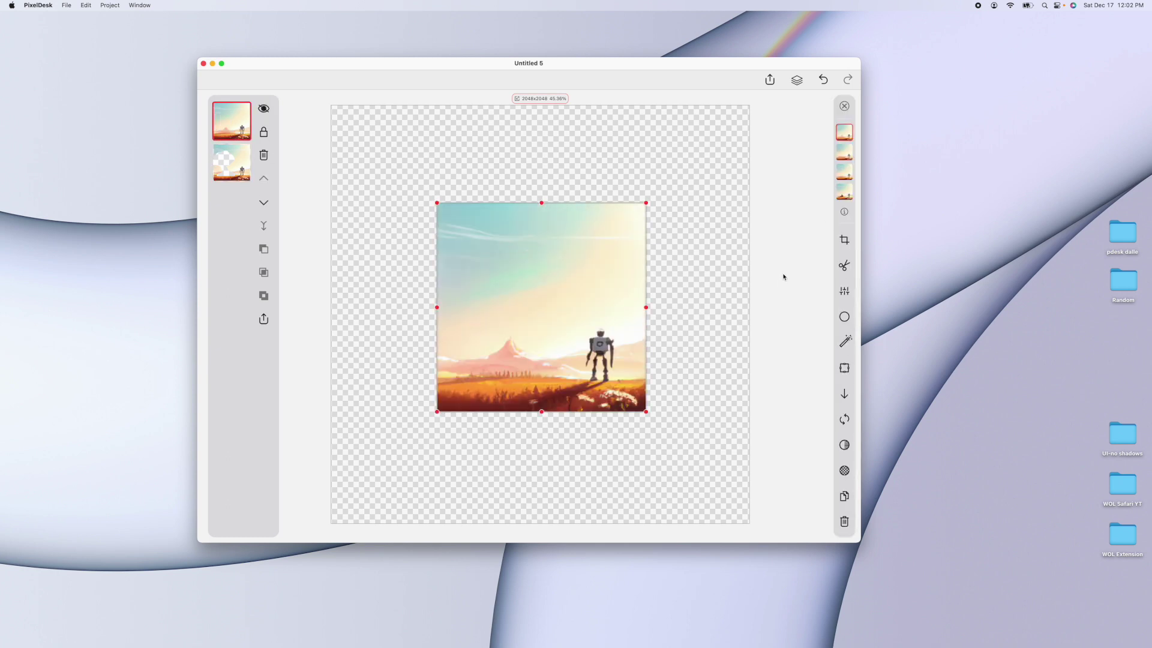
left_click(843, 153)
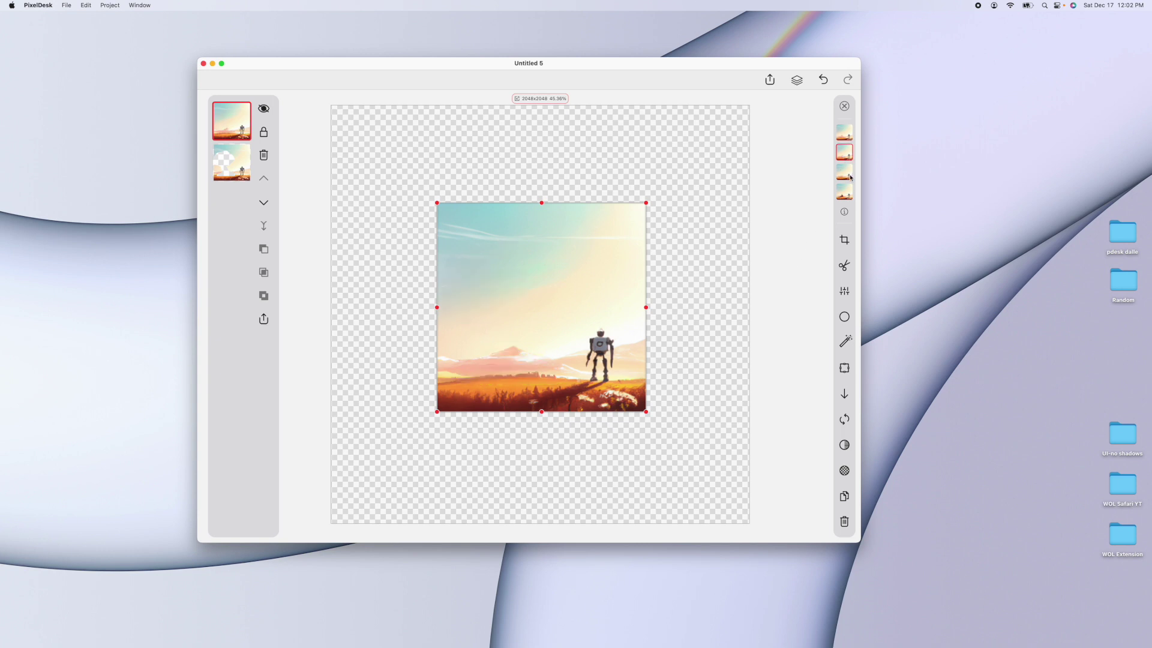
left_click(849, 175)
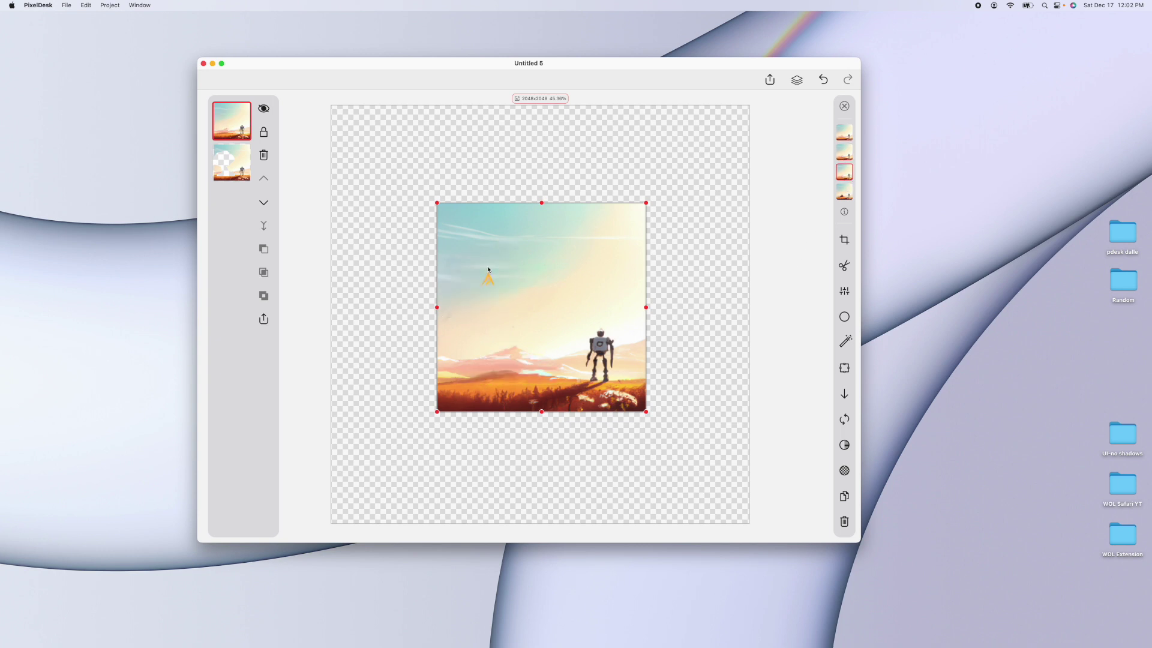
left_click(849, 194)
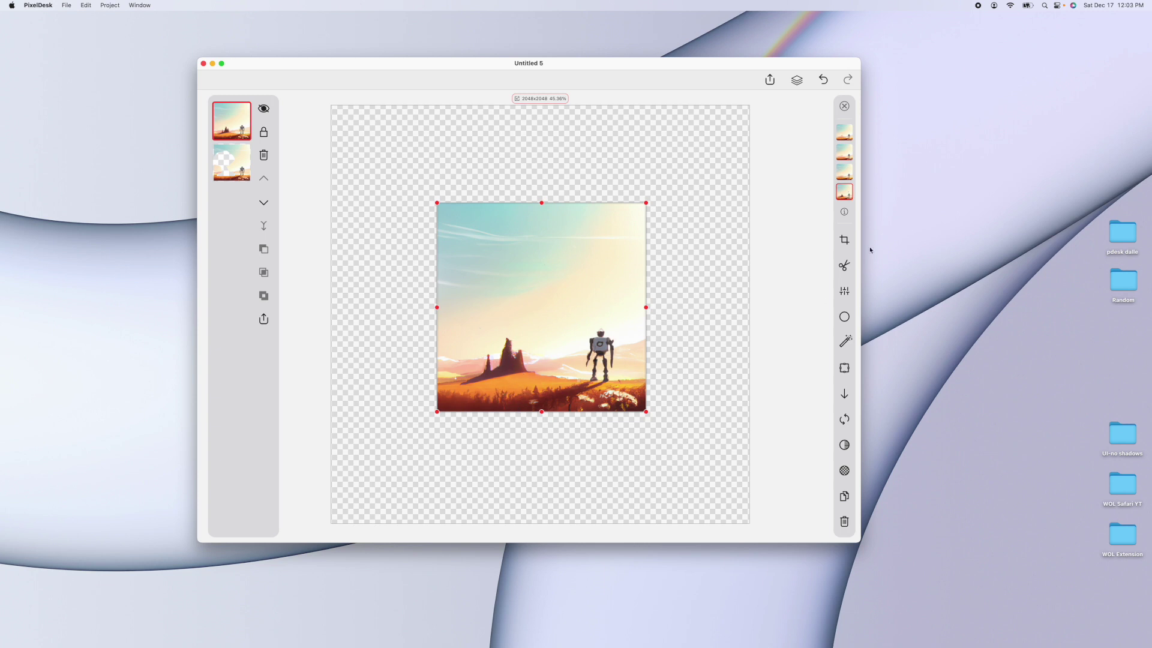
left_click(843, 151)
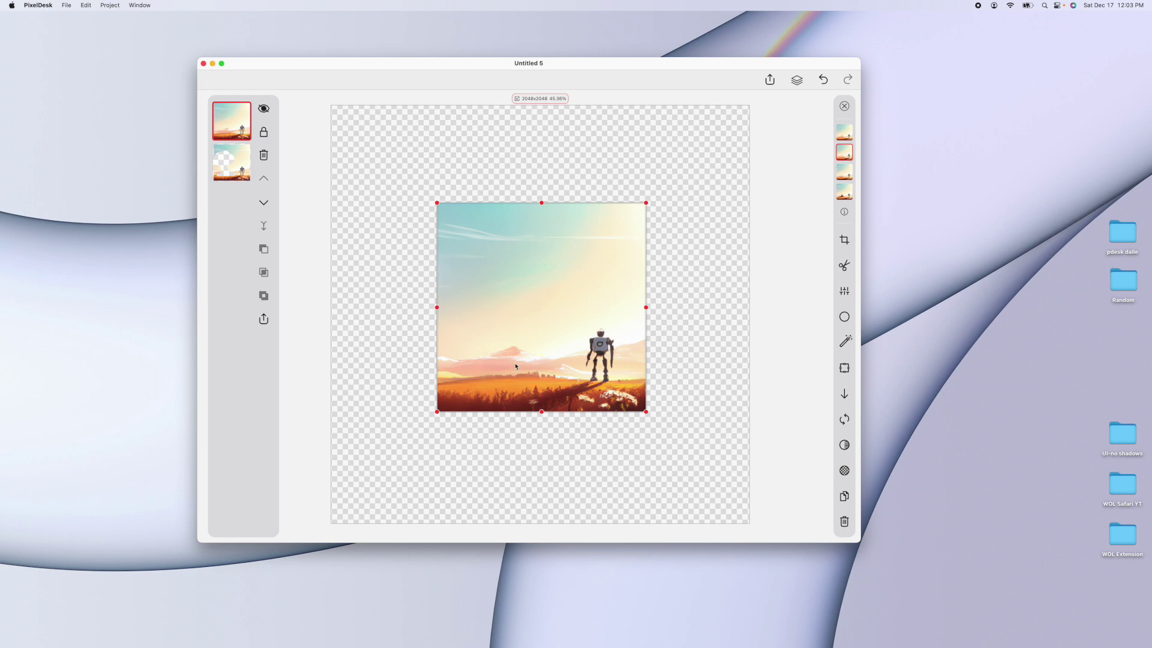
left_click(844, 137)
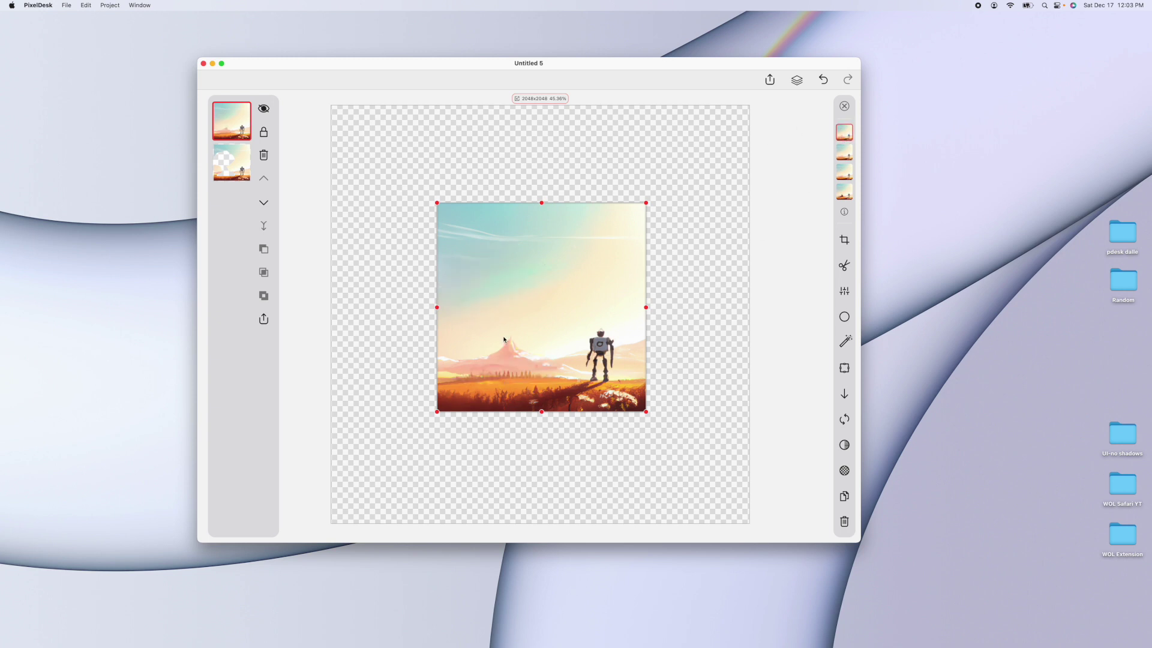
left_click(849, 158)
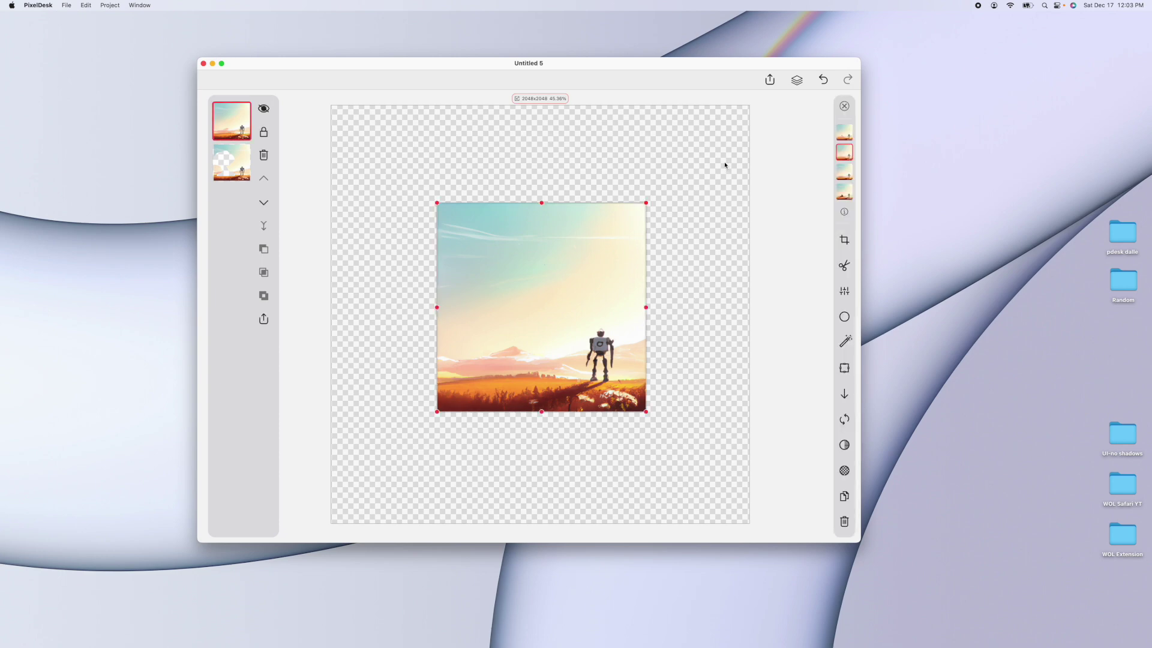
Step: Place a generation frame left of the robot and generate 'Spaceship flying over landscape'
left_click(742, 301)
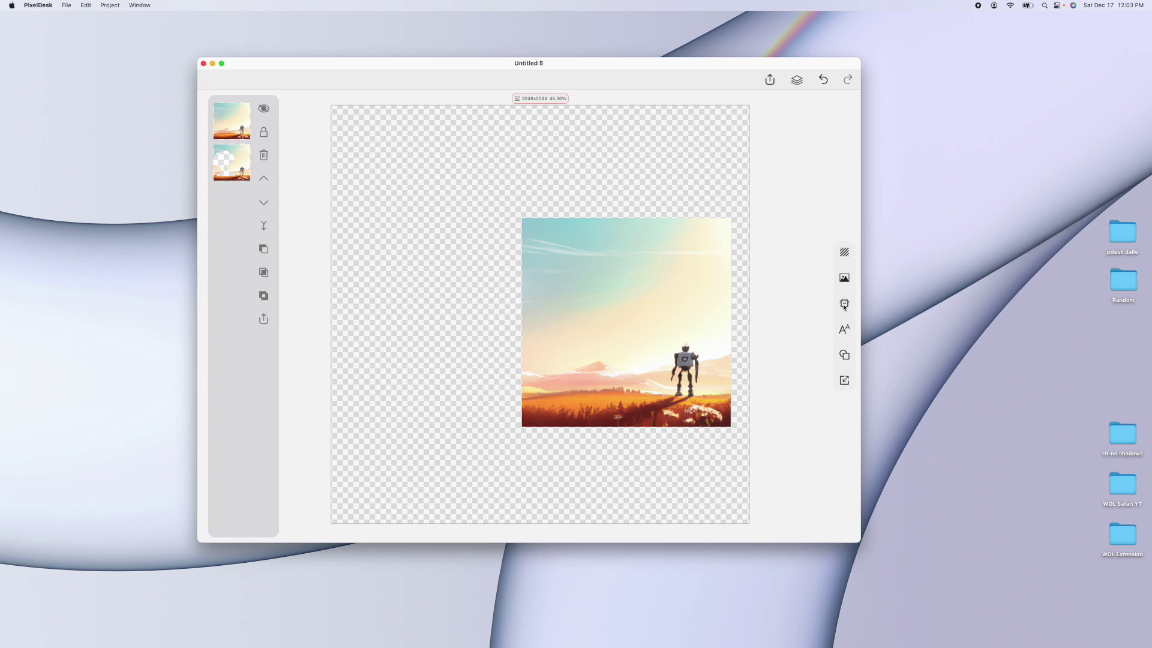
left_click(843, 305)
left_click_drag(649, 207, 601, 222)
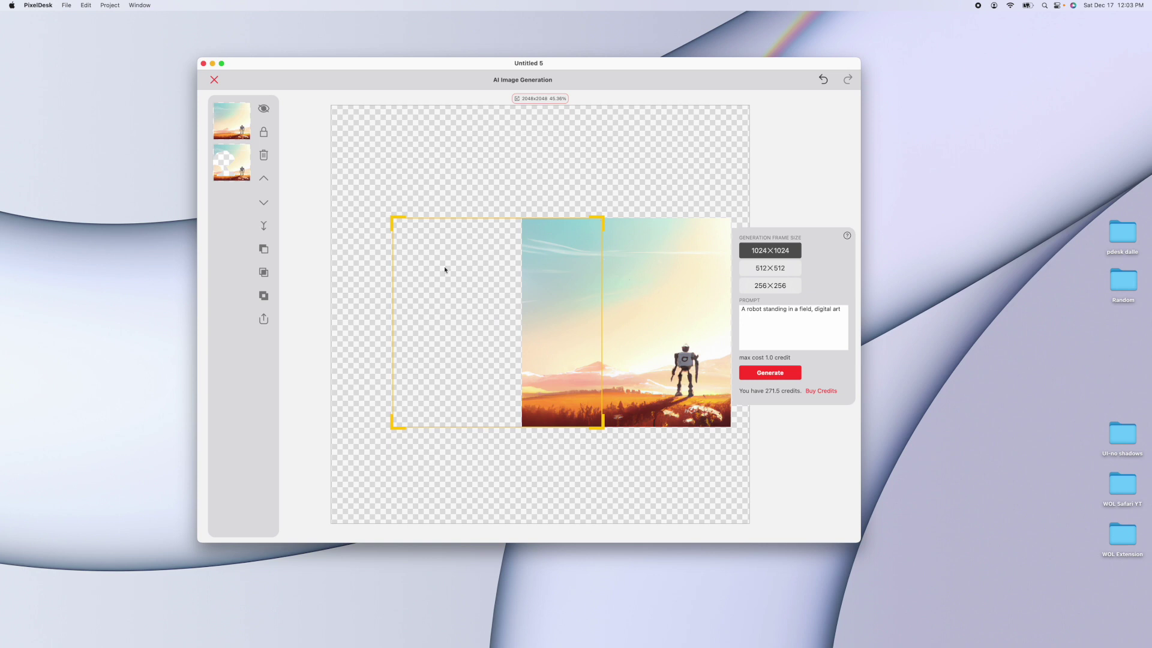
left_click_drag(811, 308, 741, 308)
type("Spaceship flying over landscape")
left_click(770, 373)
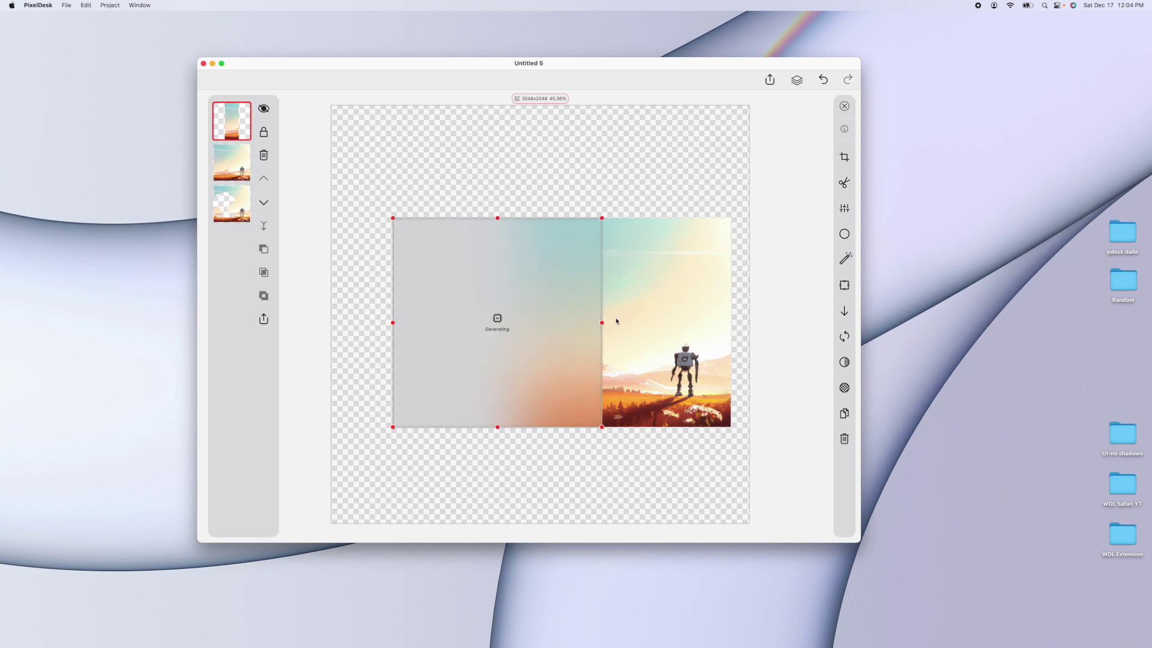
Step: Pick the domed-saucer spaceship variation and reselect the saucer layer
left_click(535, 321)
left_click(844, 153)
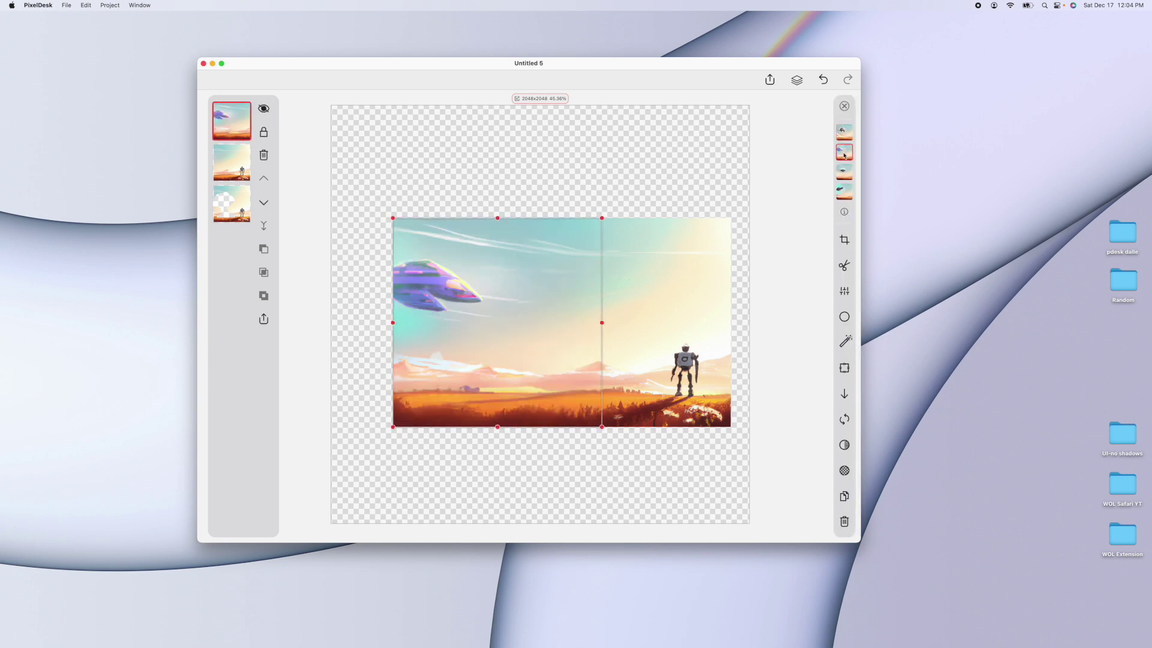
left_click(844, 174)
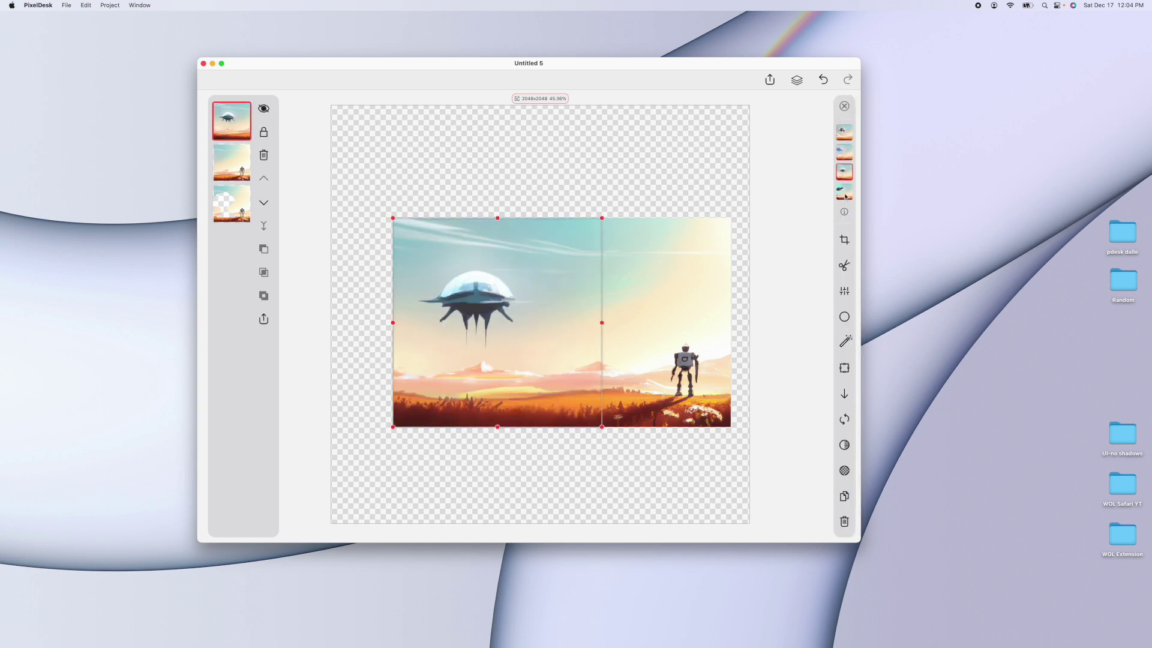
left_click(530, 188)
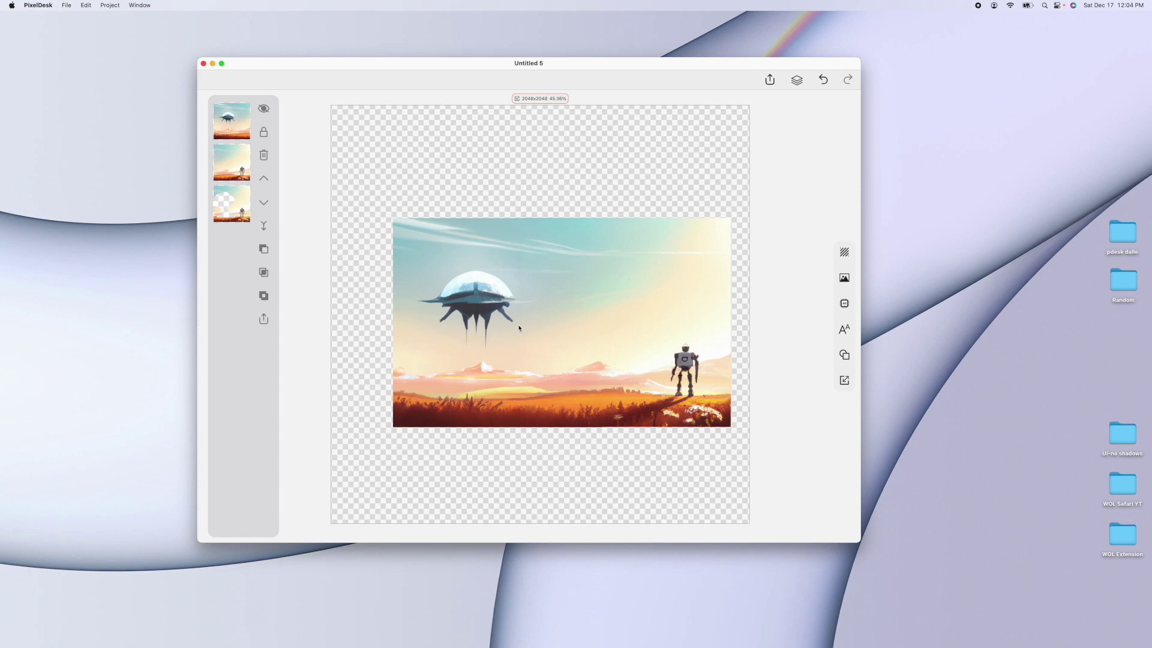
left_click(462, 157)
Step: Switch between the robot and saucer layers, trying and undoing a move of the saucer
left_click(243, 165)
left_click(242, 166)
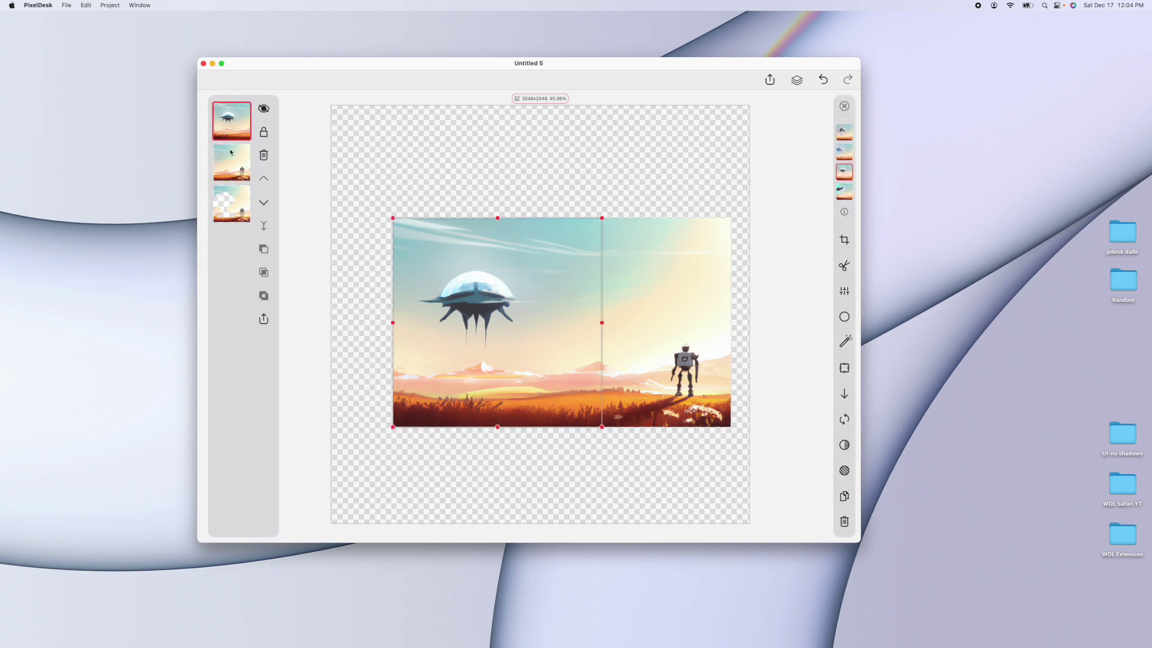
left_click(241, 166)
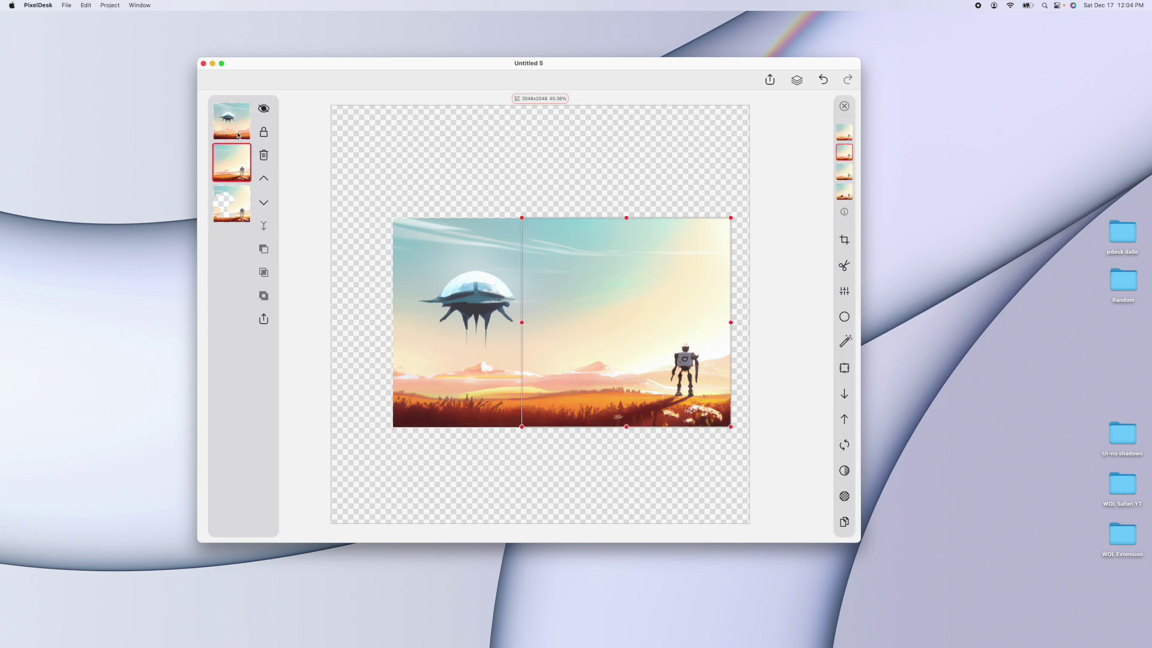
left_click(240, 138)
left_click_drag(543, 347, 474, 262)
key("super+z")
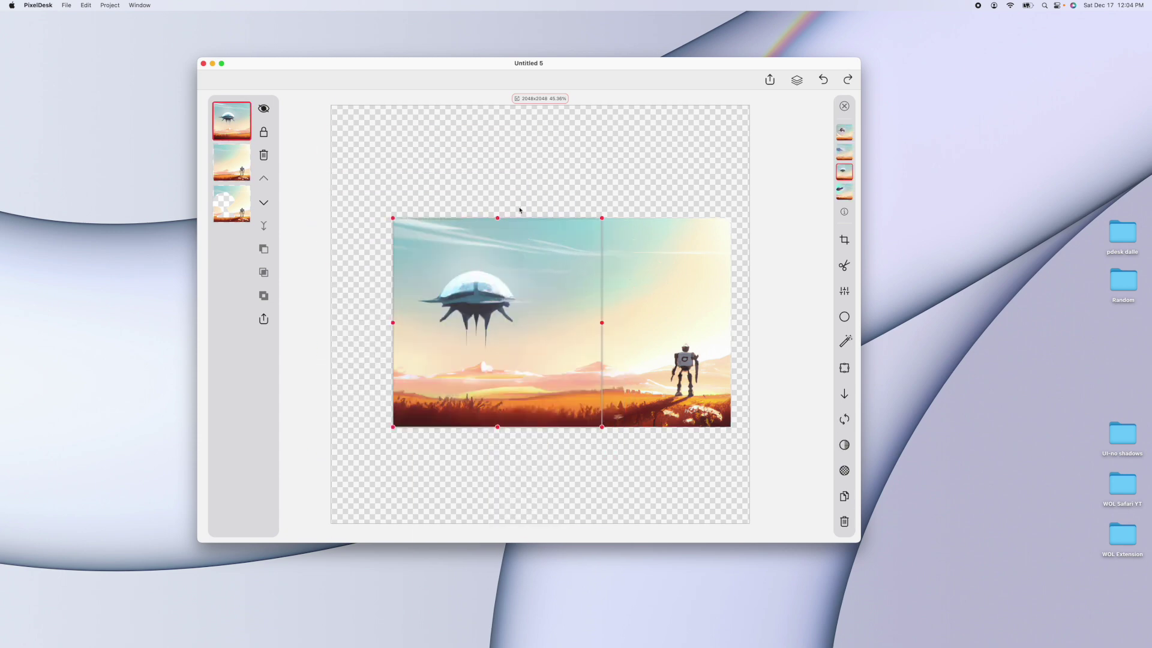
left_click(519, 211)
Step: Select the saucer and robot layers, merge them, and drag the merged image up-left
left_click(236, 124)
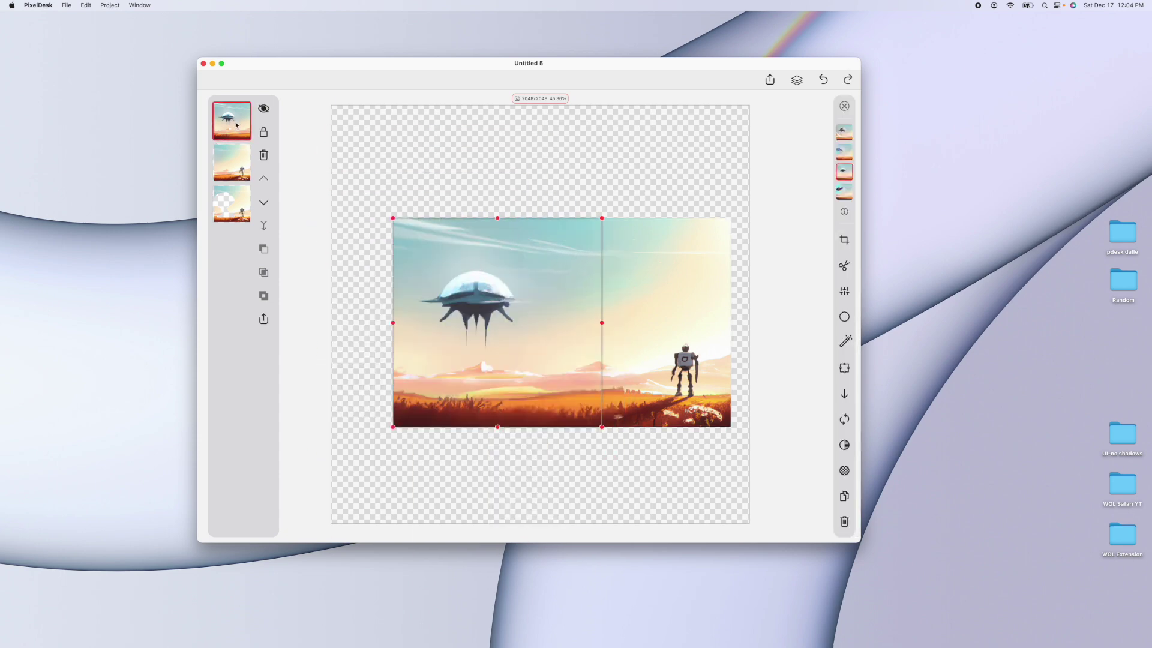
left_click(231, 163, "shift")
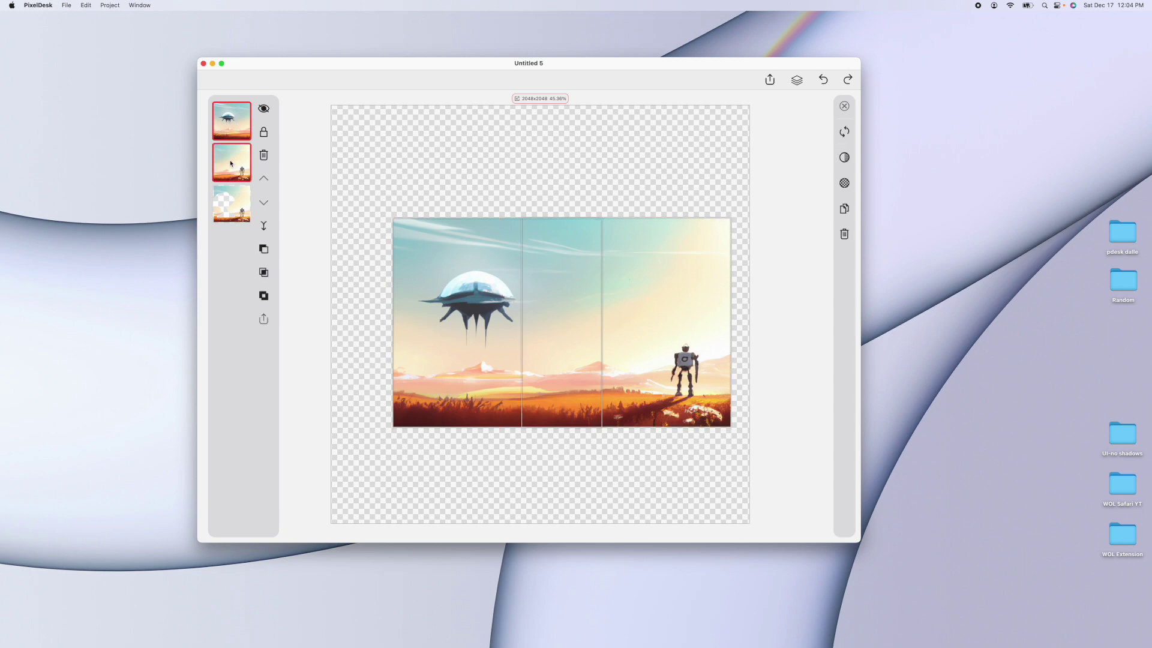
left_click(264, 226)
left_click_drag(547, 326, 523, 270)
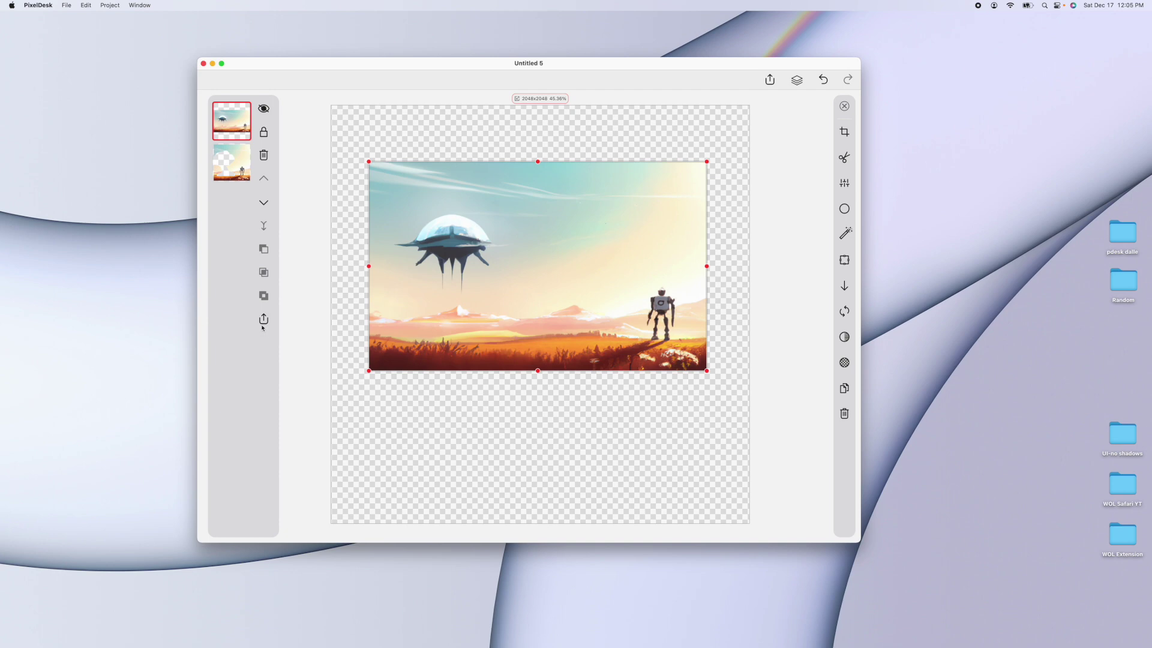